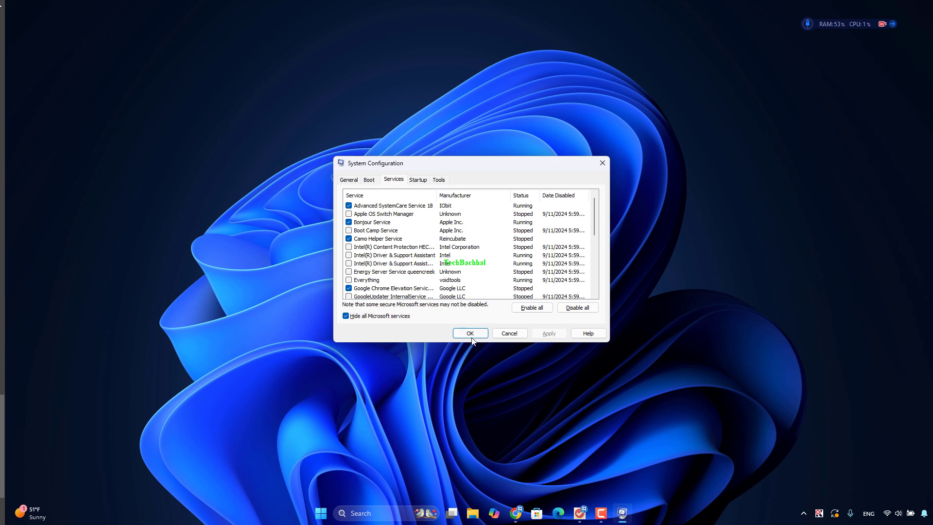
# Step: Accept the service selection in System Configuration and close it
pyautogui.click(471, 335)
pyautogui.rightClick(331, 514)
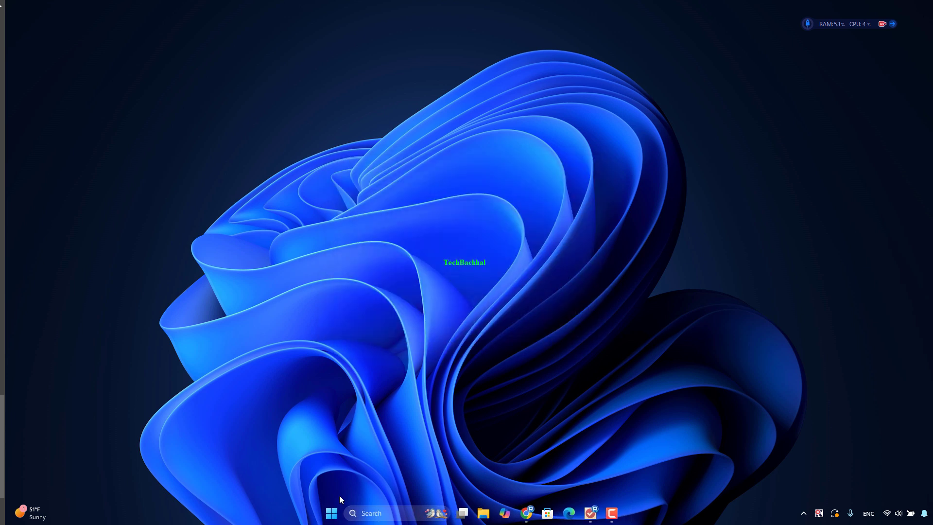
pyautogui.moveTo(365, 469)
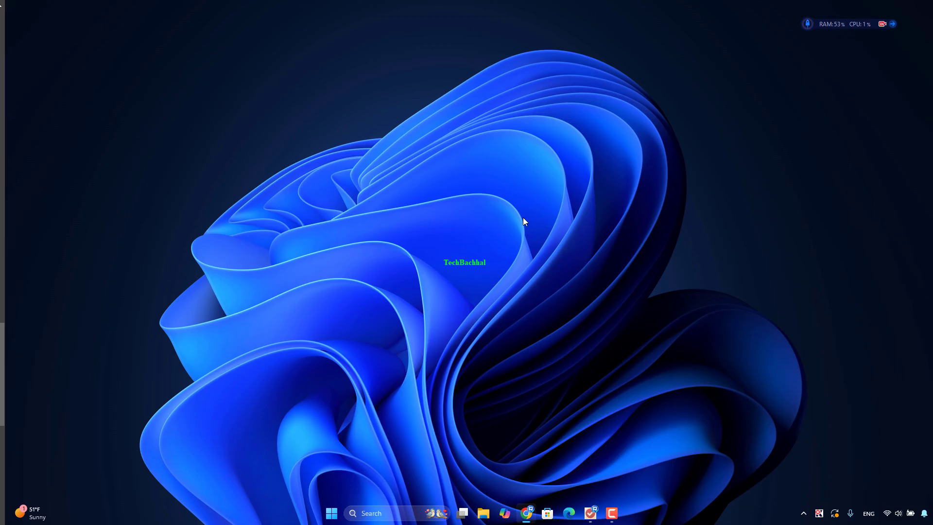
# Step: Open the Windows Update page in Settings and check the restart options for the pending cumulative update
pyautogui.click(332, 514)
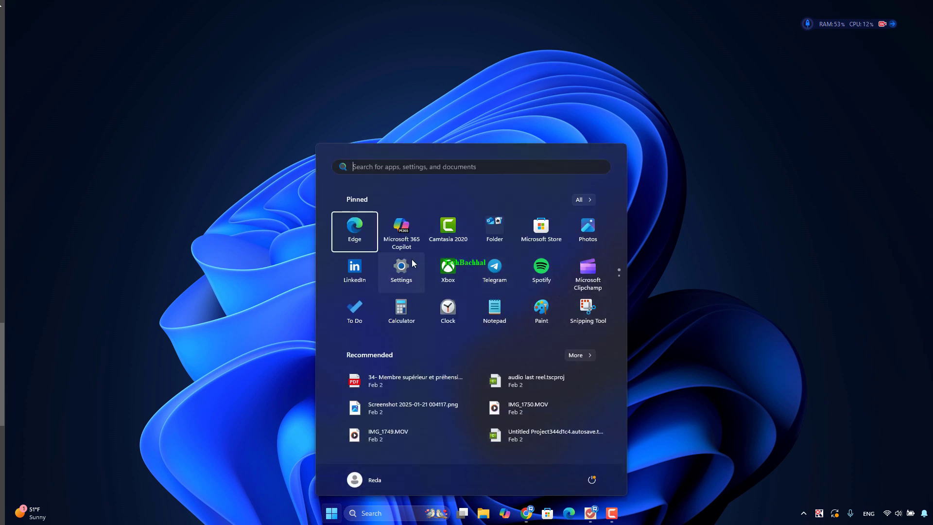
pyautogui.click(401, 268)
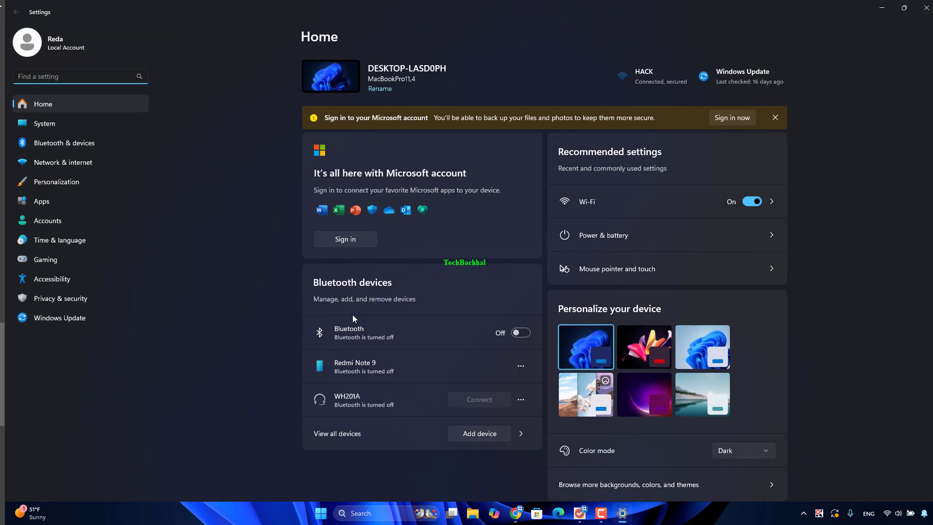
pyautogui.click(80, 318)
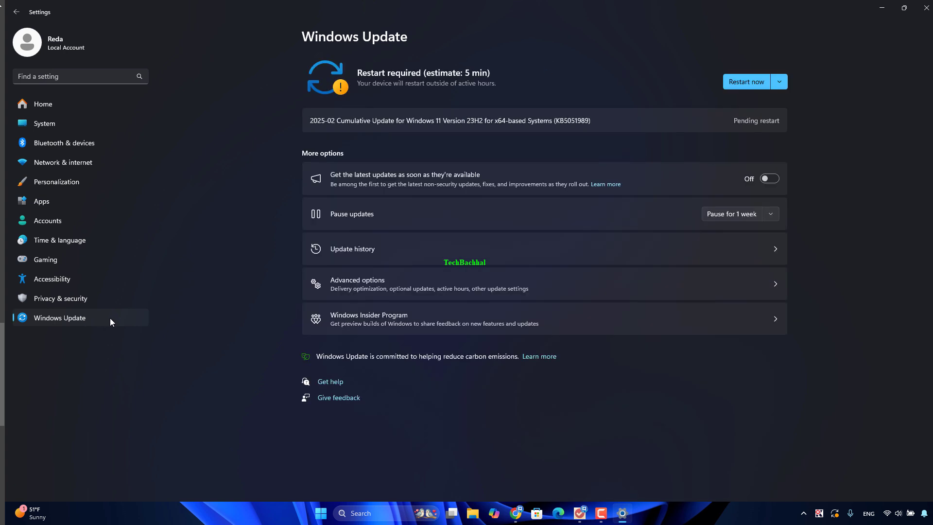
pyautogui.click(780, 83)
pyautogui.click(533, 79)
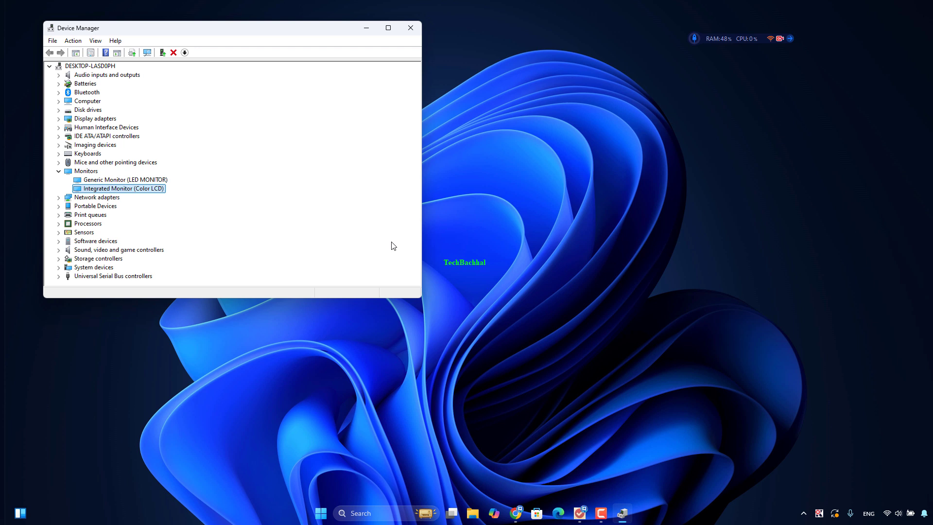
# Step: Run an automatic driver update for Integrated Monitor (Color LCD) in Device Manager and close the update wizard
pyautogui.rightClick(96, 191)
pyautogui.click(113, 197)
pyautogui.click(256, 159)
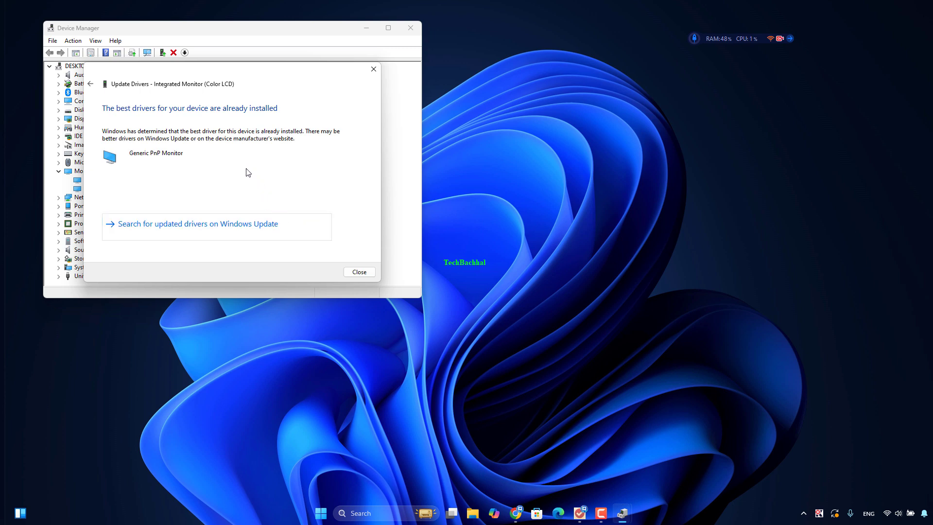
pyautogui.click(359, 272)
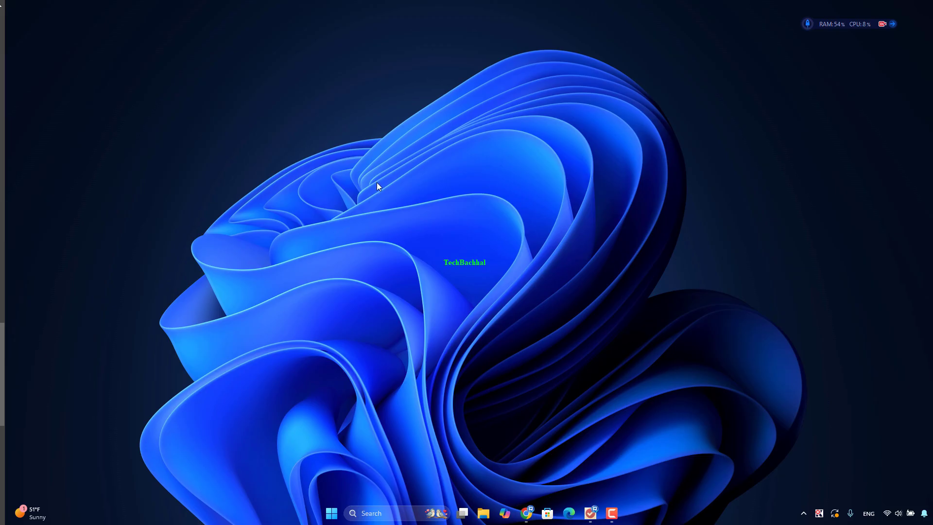
# Step: Open the advanced display settings, starting from the desktop's display settings
pyautogui.rightClick(399, 200)
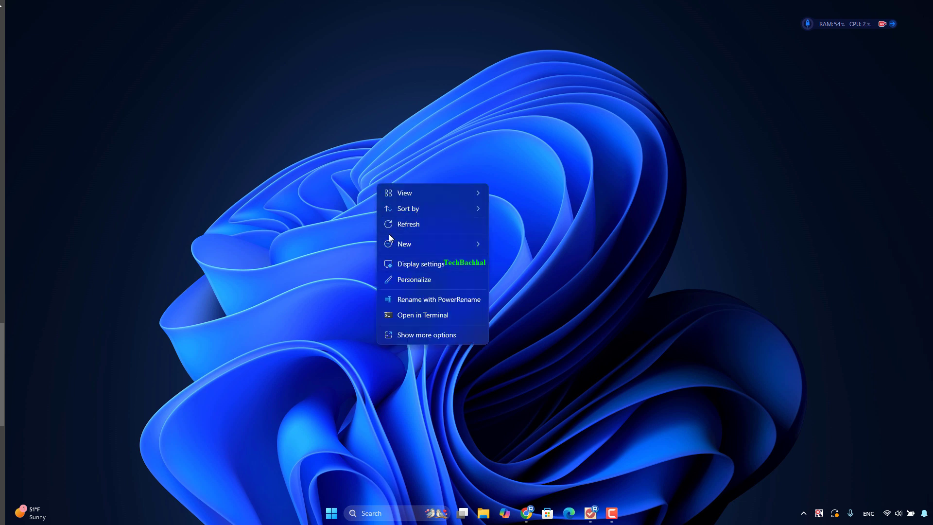
pyautogui.click(426, 333)
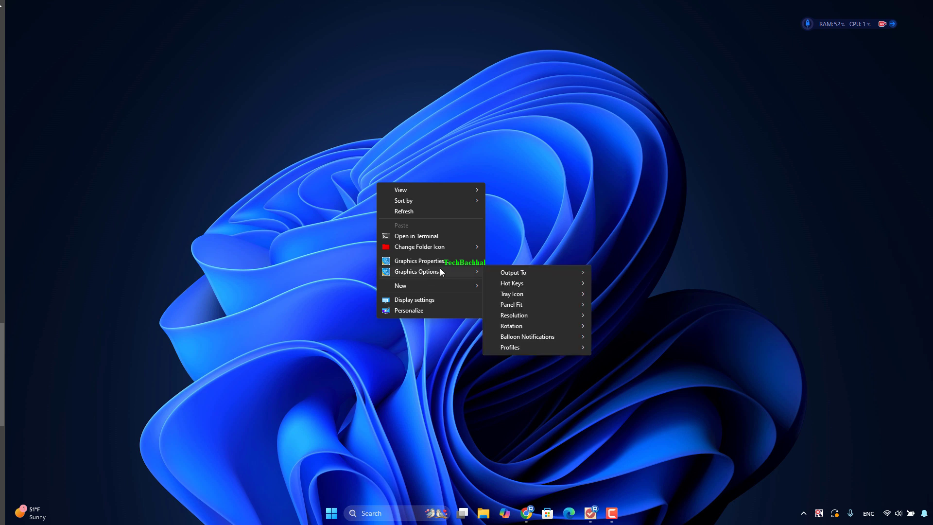
pyautogui.moveTo(415, 288)
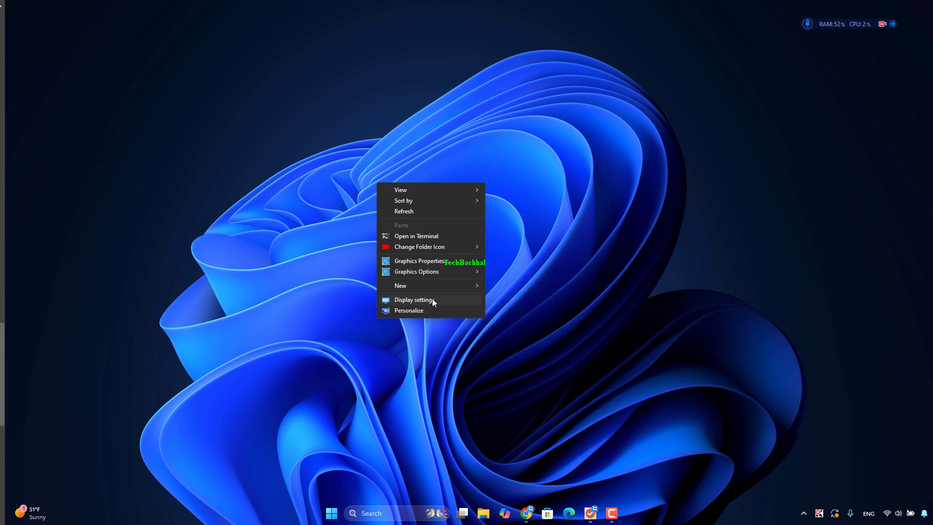
pyautogui.click(433, 300)
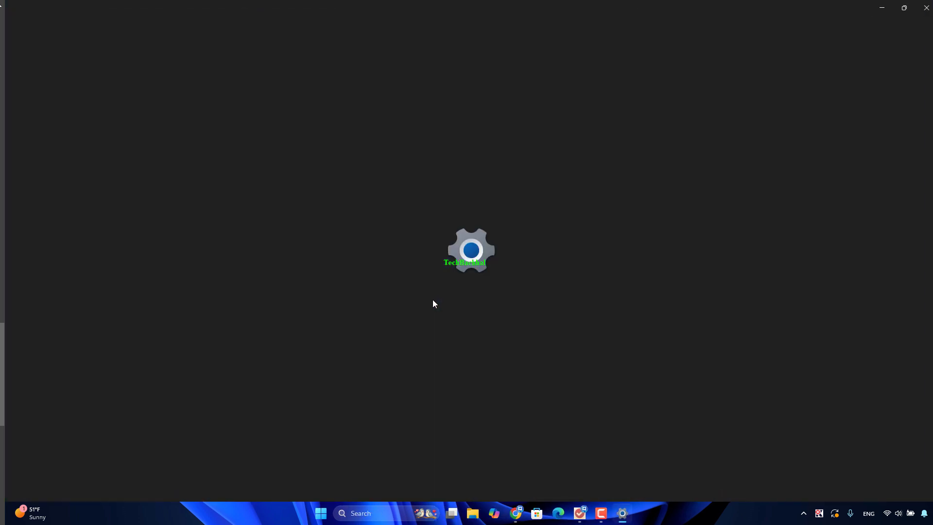
pyautogui.scroll(-10, 431, 300)
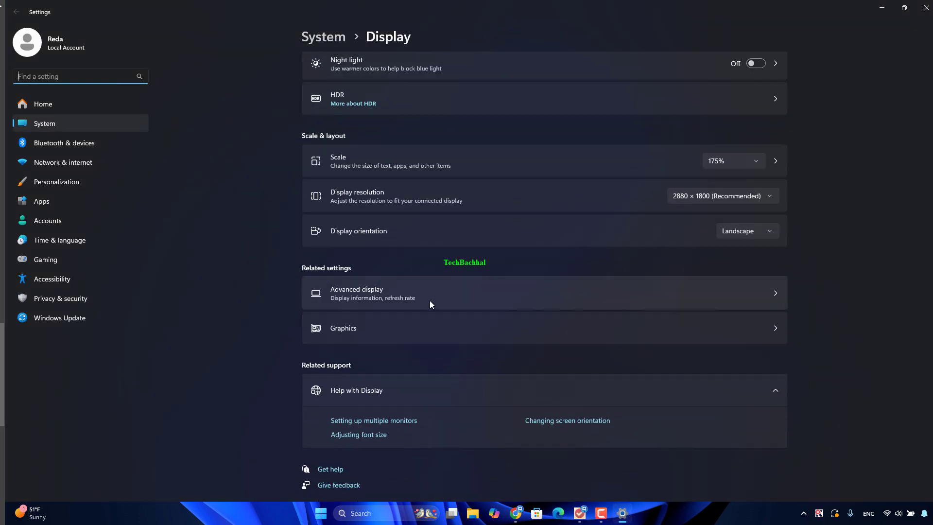
pyautogui.click(430, 300)
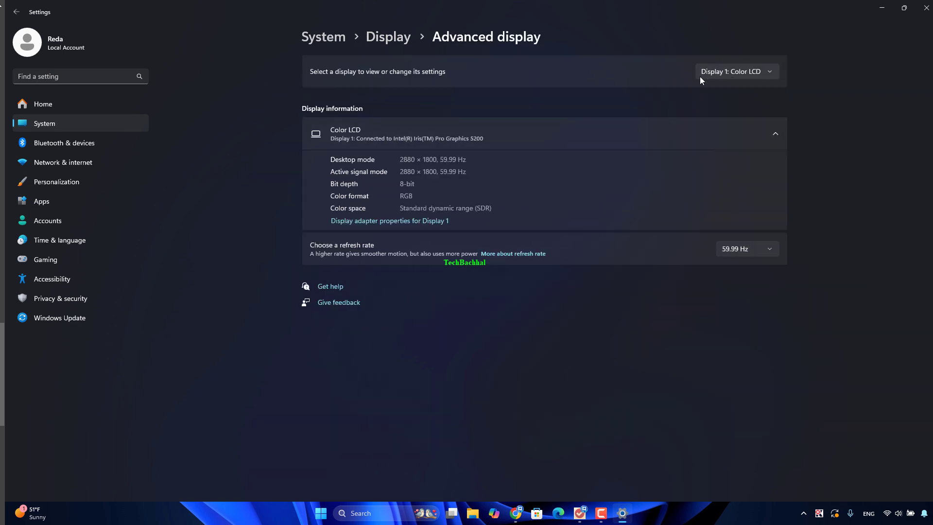
# Step: Choose Display 2: LED MONITOR, select a 75 Hz refresh rate for it, and close Settings
pyautogui.click(739, 249)
pyautogui.click(739, 249)
pyautogui.click(727, 66)
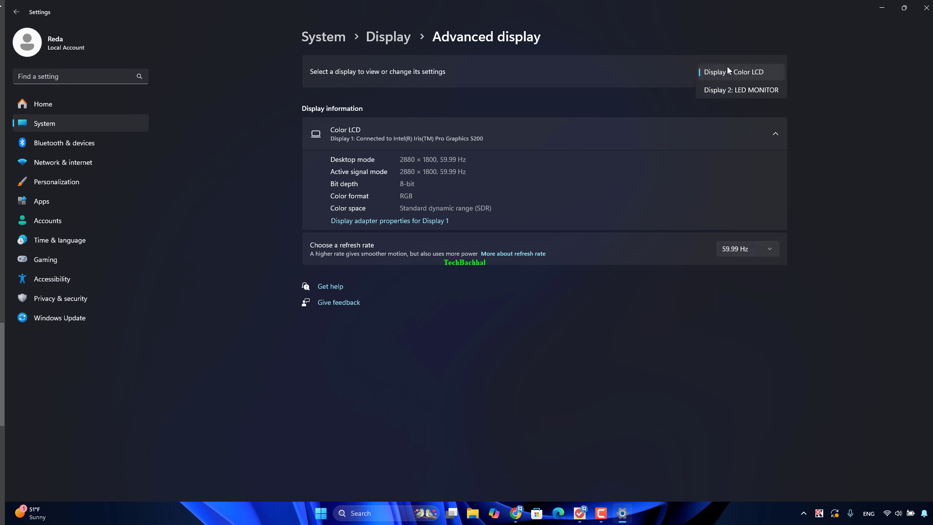
pyautogui.click(737, 72)
pyautogui.click(736, 68)
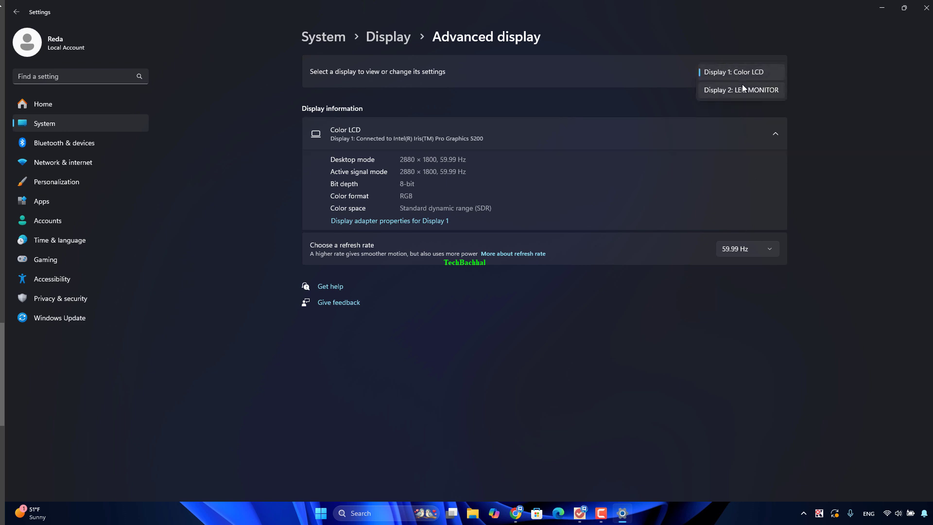
pyautogui.click(742, 87)
pyautogui.click(740, 250)
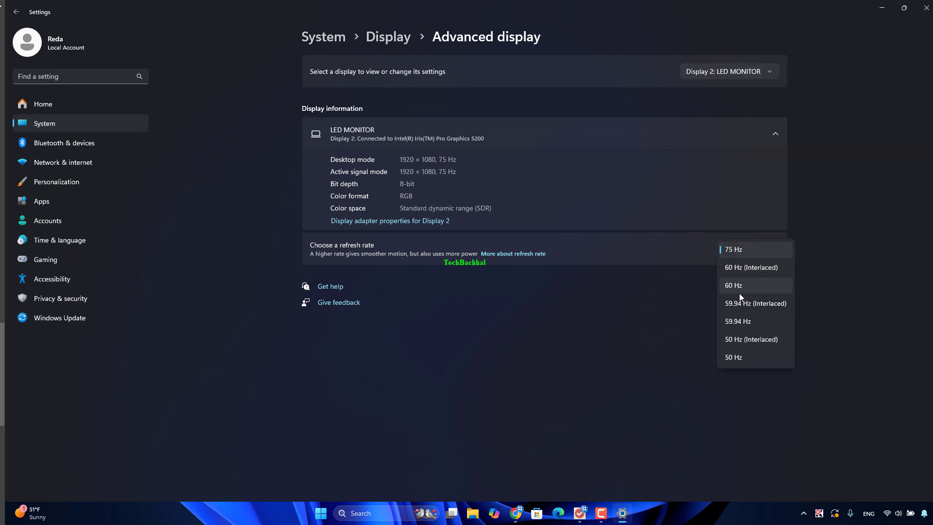
pyautogui.click(748, 246)
pyautogui.moveTo(539, 3); pyautogui.dragTo(458, 135)
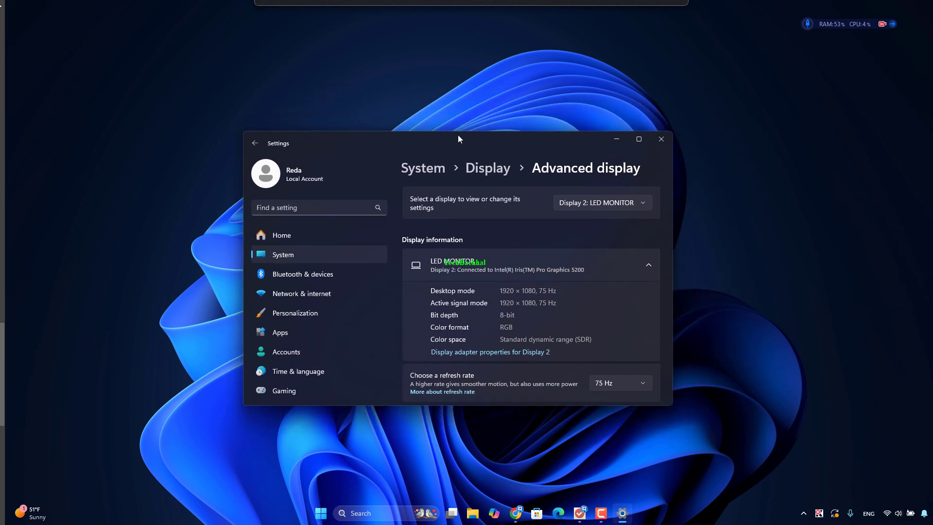
pyautogui.doubleClick(472, 136)
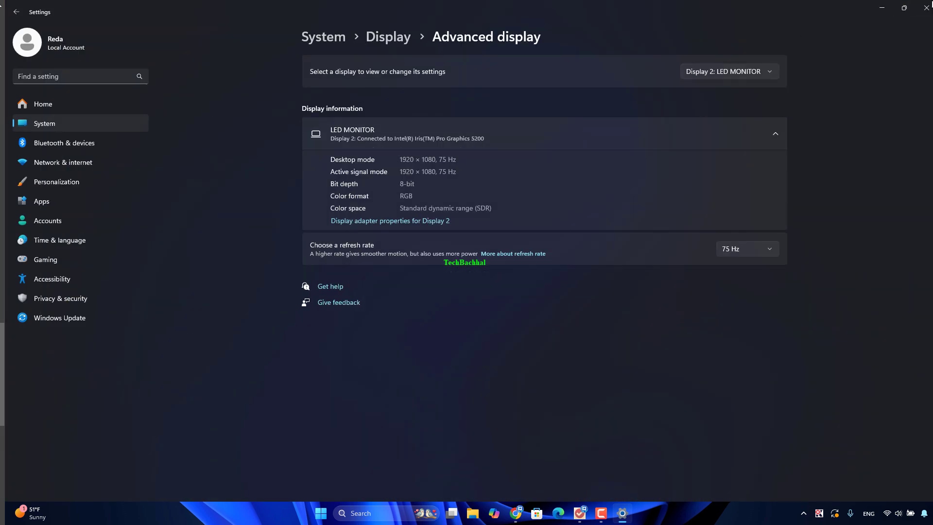
pyautogui.click(926, 8)
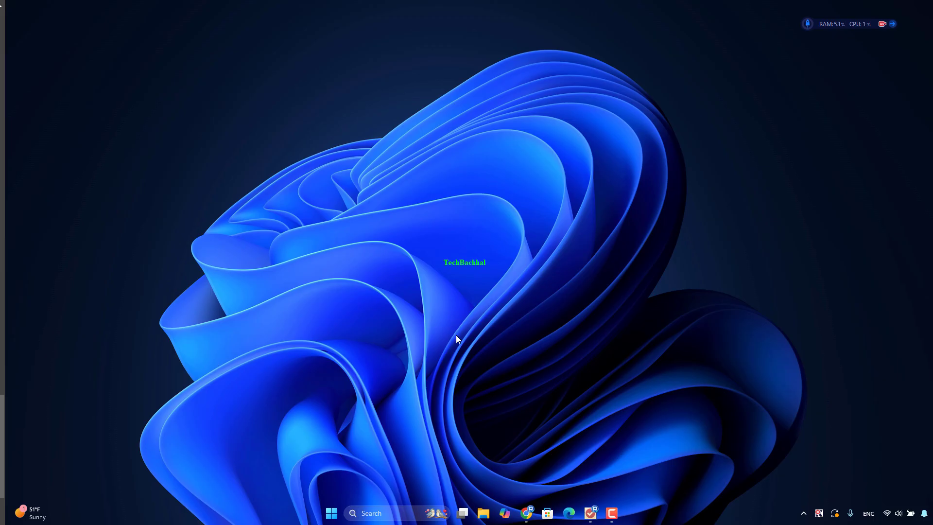
# Step: Open the Other troubleshooters list in the System settings and look over the available troubleshooters
pyautogui.press('super+i')
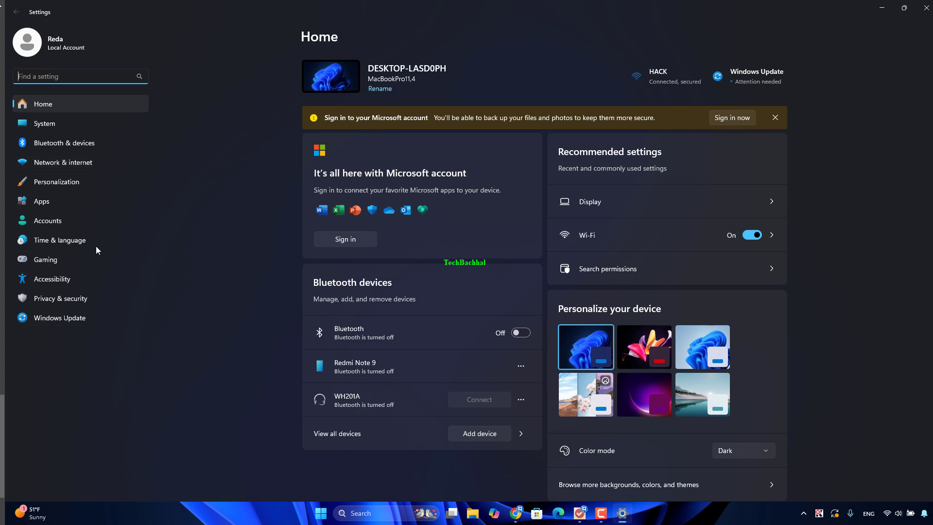
pyautogui.click(91, 125)
pyautogui.scroll(-5, 430, 301)
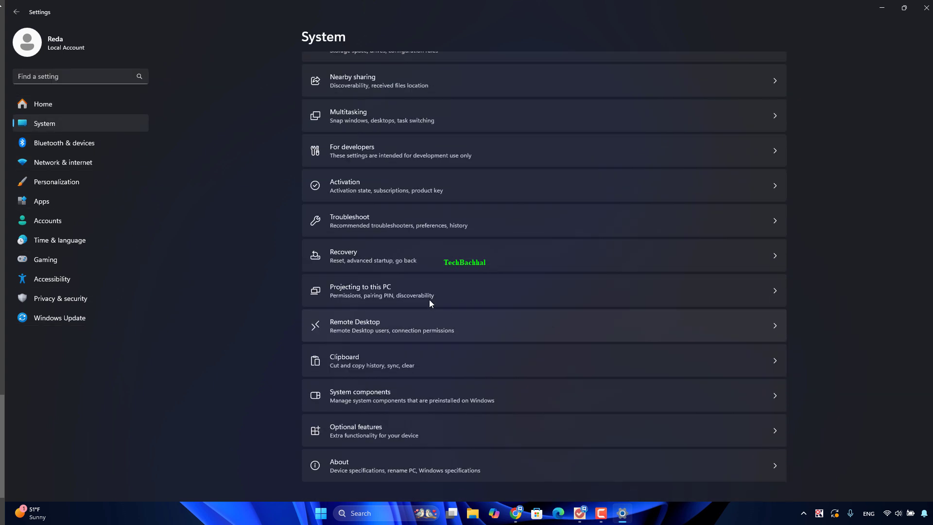
pyautogui.click(415, 222)
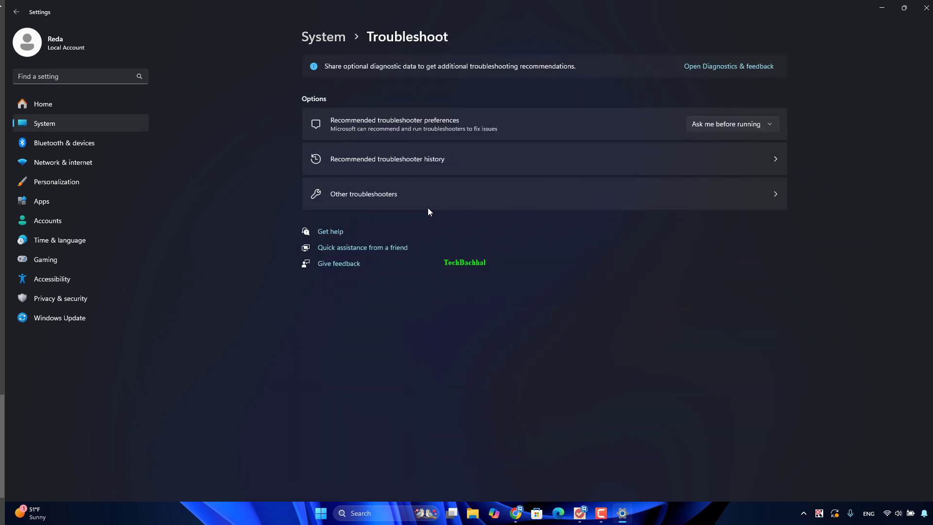
pyautogui.click(428, 206)
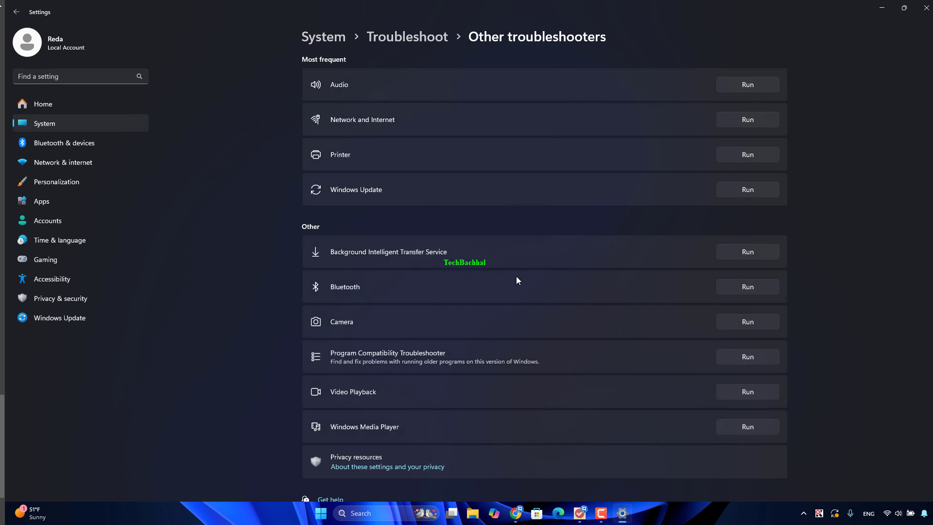
pyautogui.scroll(-1, 515, 283)
pyautogui.scroll(1, 514, 283)
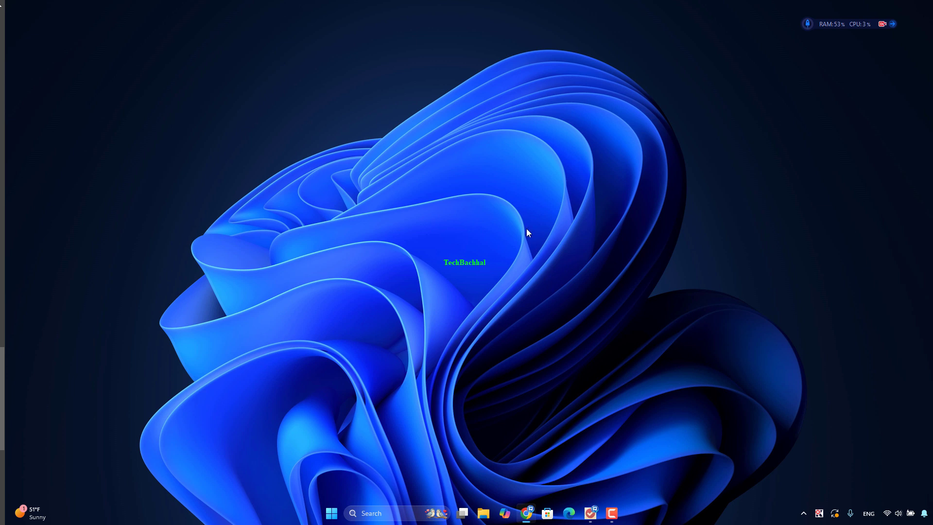
# Step: Open the Services console by running services.msc
pyautogui.press('super+r')
pyautogui.write('se')
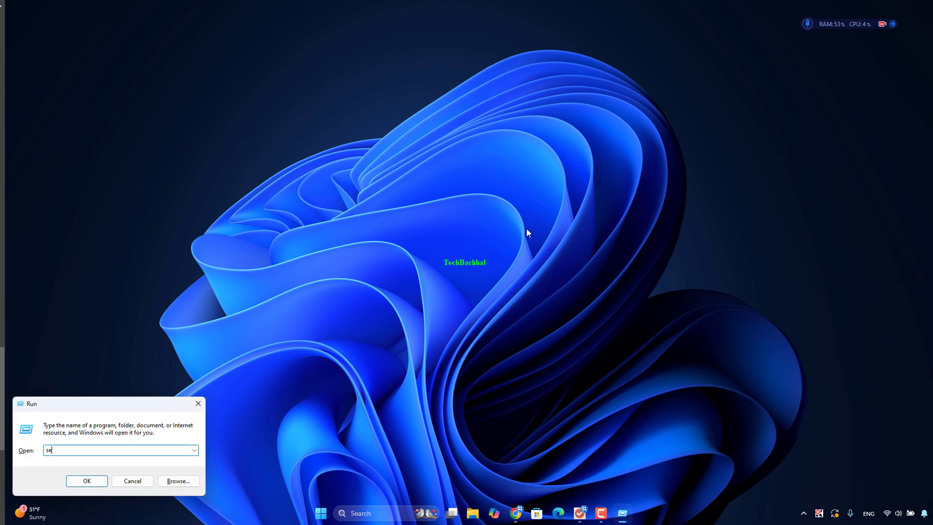
pyautogui.write('vices.msc')
pyautogui.press('Return')
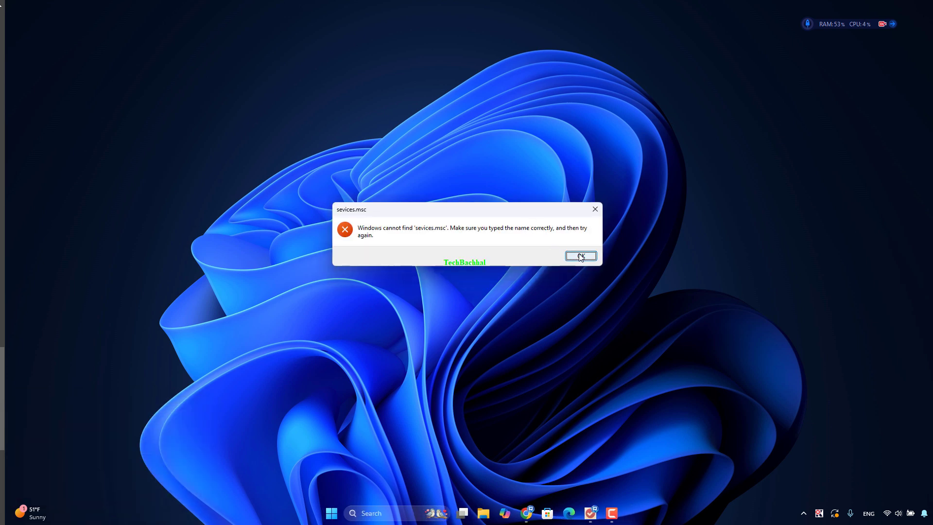
pyautogui.click(581, 256)
pyautogui.click(87, 454)
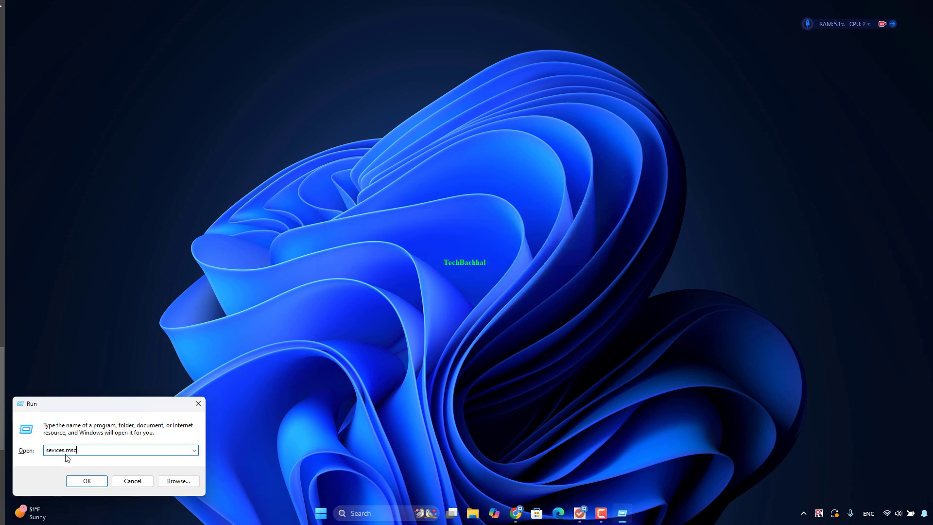
pyautogui.click(87, 482)
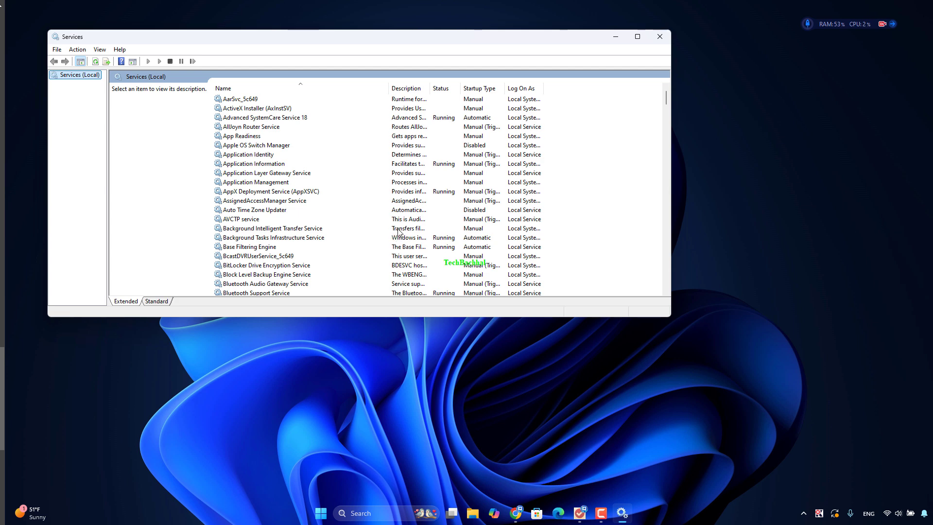
# Step: Look through the local services list around the device, diagnostic and display services
pyautogui.scroll(-10, 291, 202)
pyautogui.scroll(10, 293, 206)
pyautogui.scroll(-4, 294, 213)
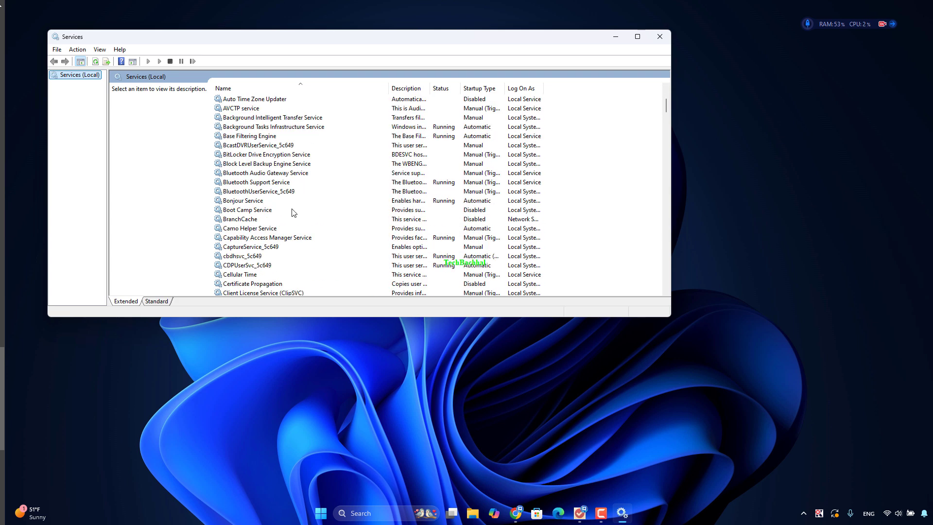
pyautogui.scroll(-10, 294, 212)
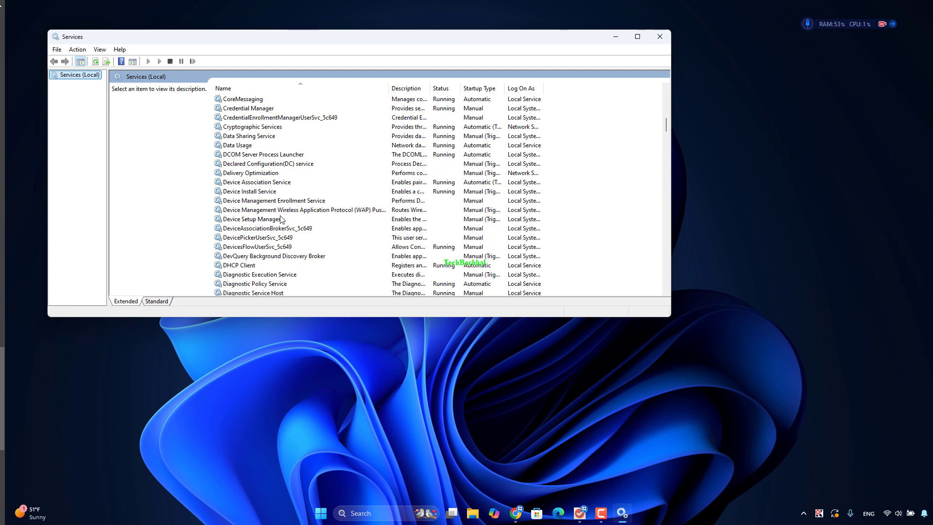
pyautogui.scroll(-6, 281, 220)
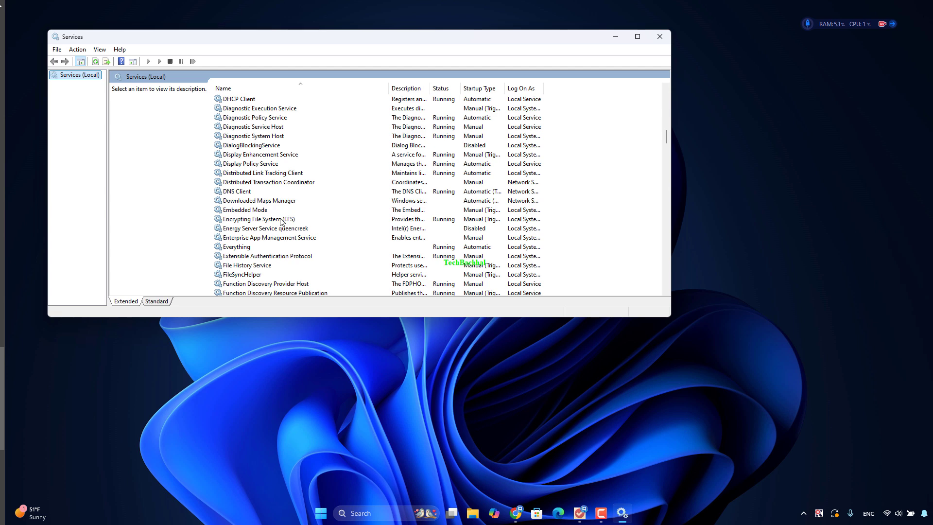
pyautogui.scroll(4, 283, 221)
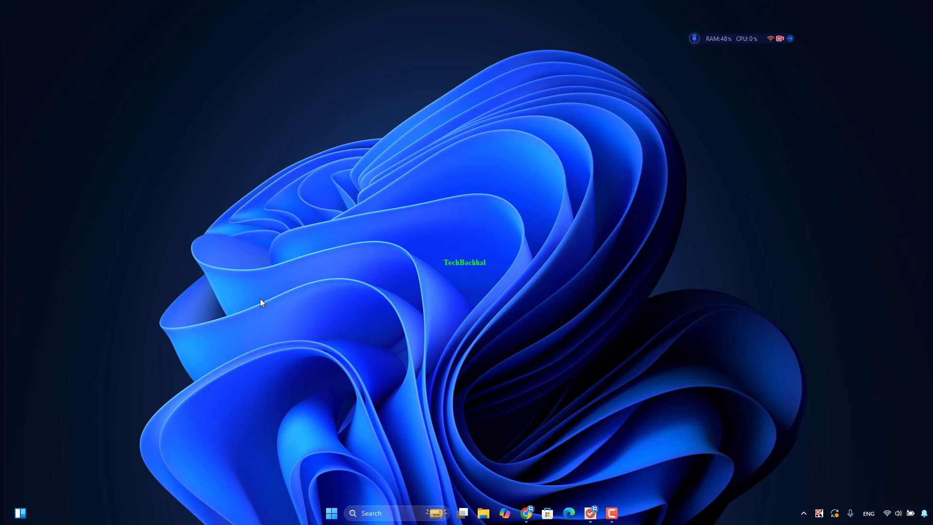
# Step: Open Device Manager by running devmgmt.msc
pyautogui.press('super+r')
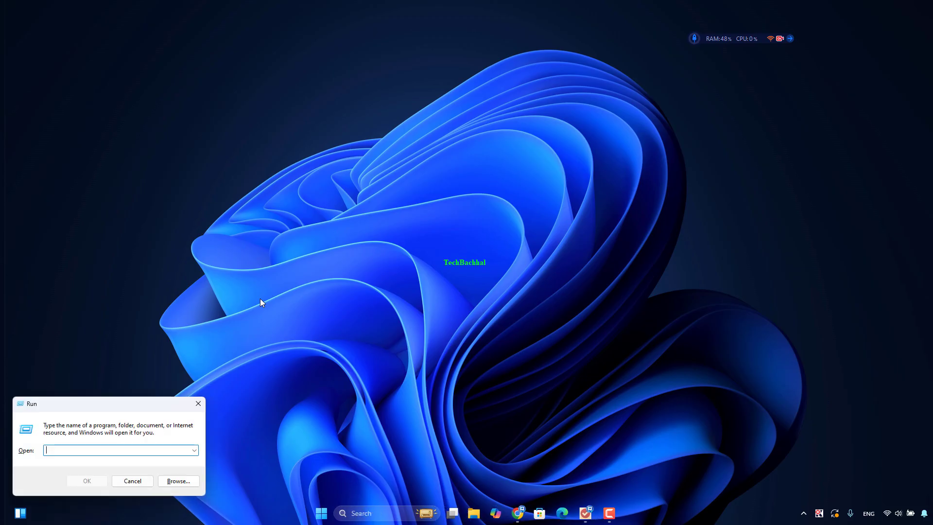
pyautogui.write('devm')
pyautogui.write('gmt')
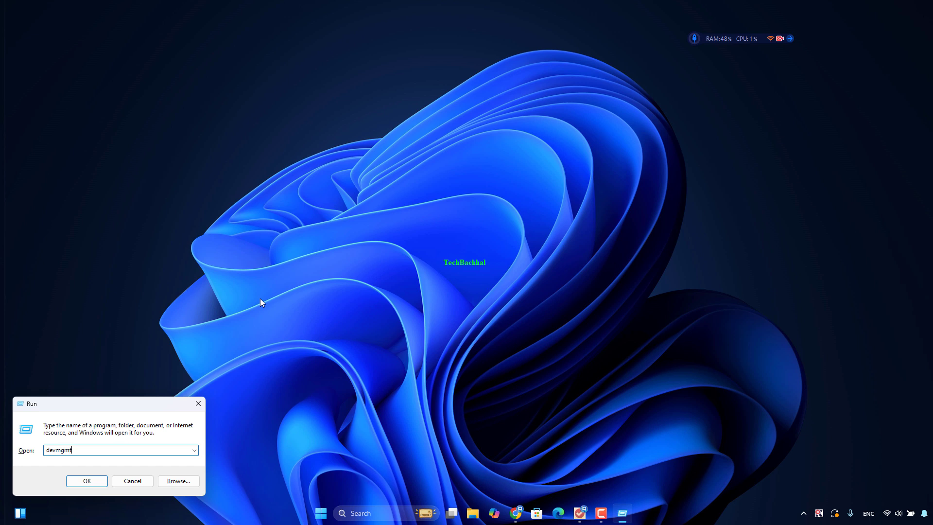
pyautogui.write('.sm')
pyautogui.press('Return')
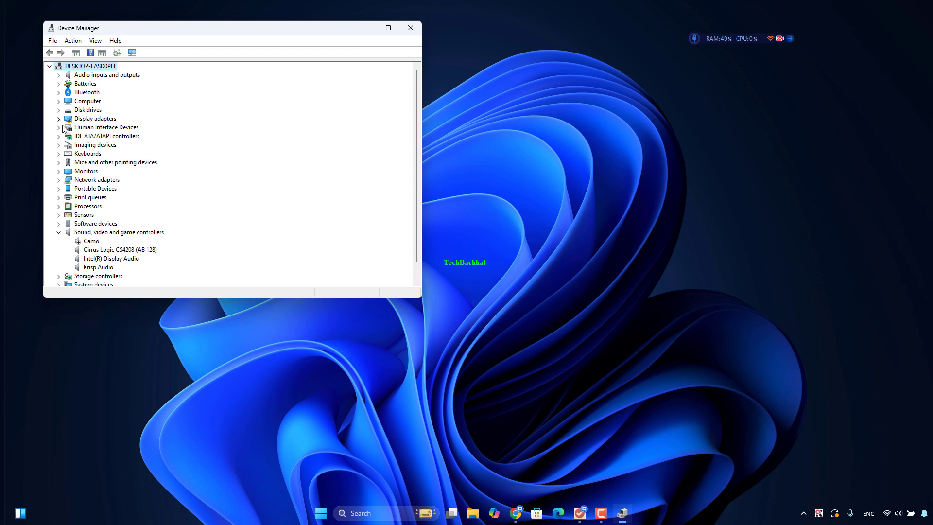
# Step: Collapse the sound controllers, expand Monitors, and disable the Integrated Monitor (Color LCD) device
pyautogui.click(59, 232)
pyautogui.doubleClick(69, 172)
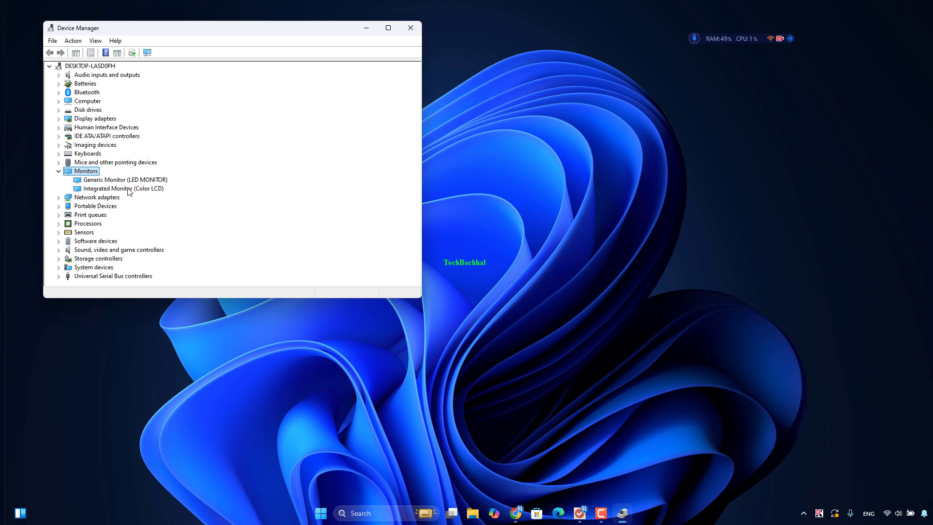
pyautogui.click(129, 188)
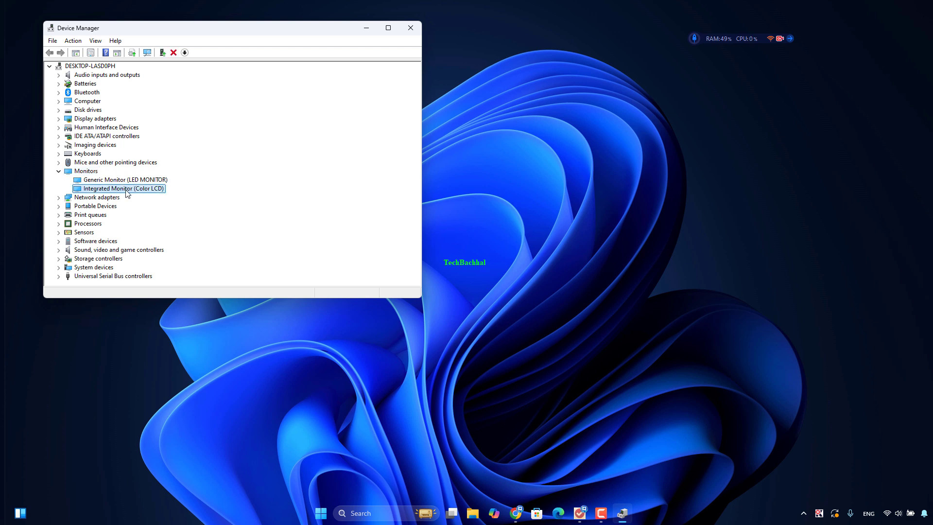
pyautogui.rightClick(126, 191)
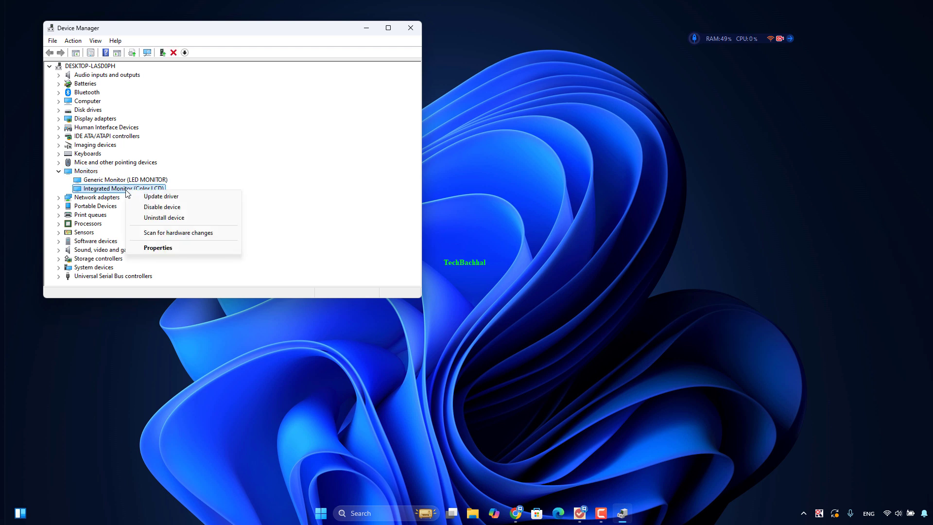
pyautogui.click(150, 206)
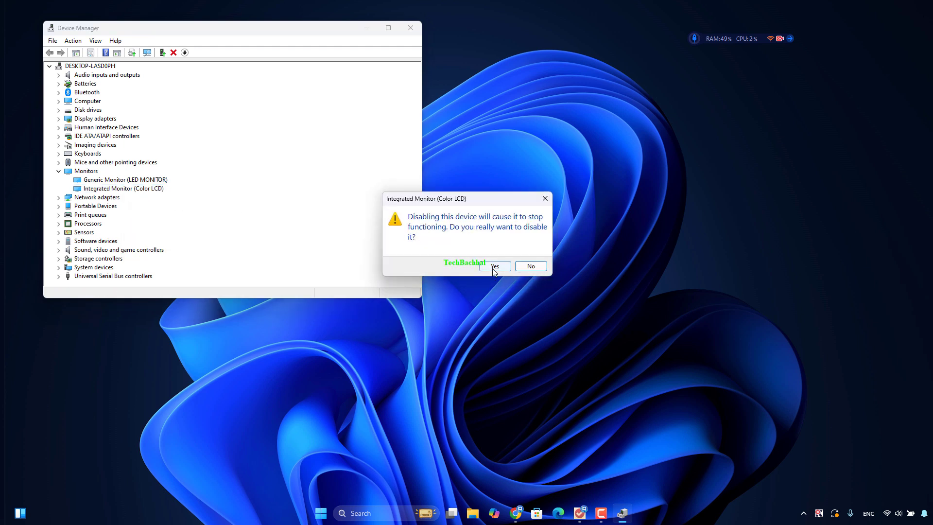